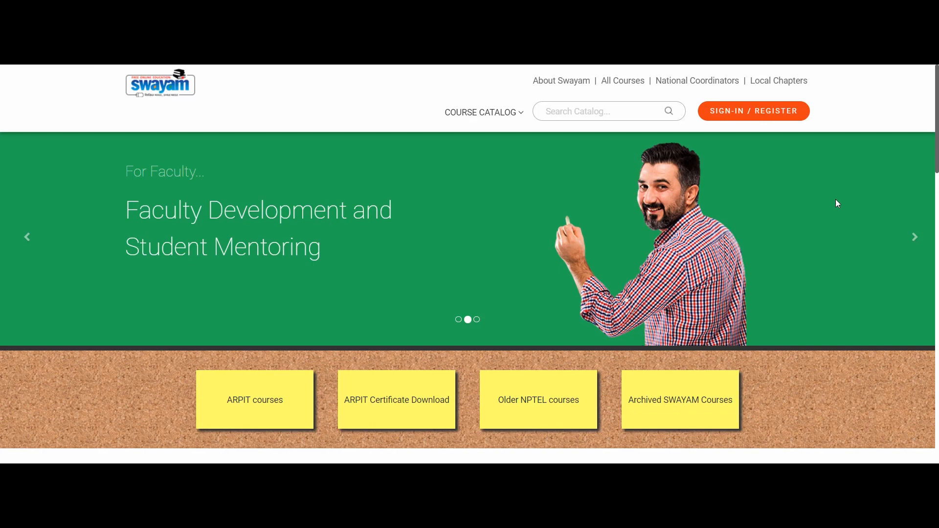
Step: Open the Digital Marketing course from the UGC national coordinator's course catalog
middle_click(837, 204)
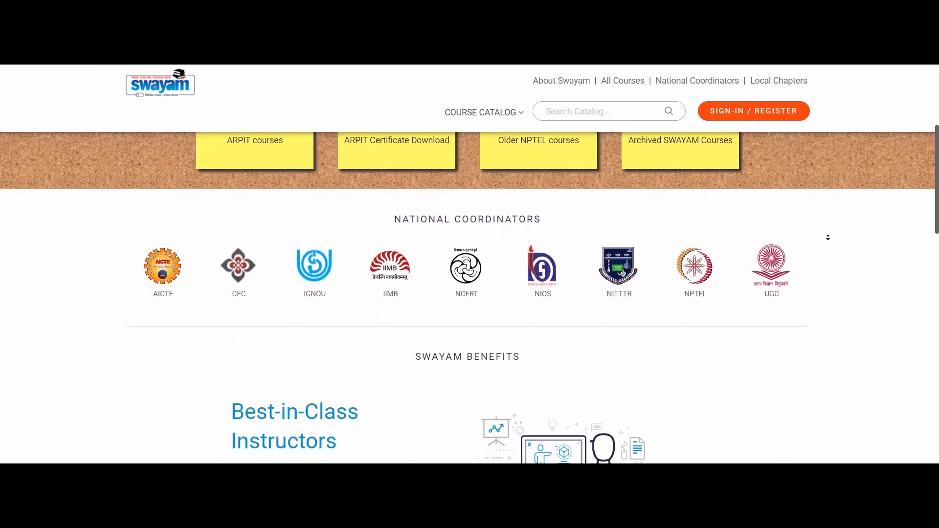
middle_click(828, 237)
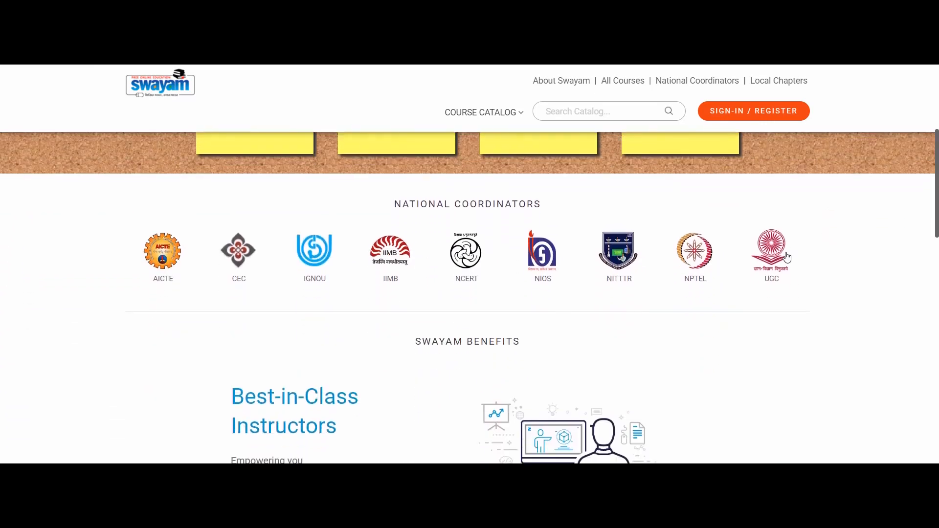
click(786, 255)
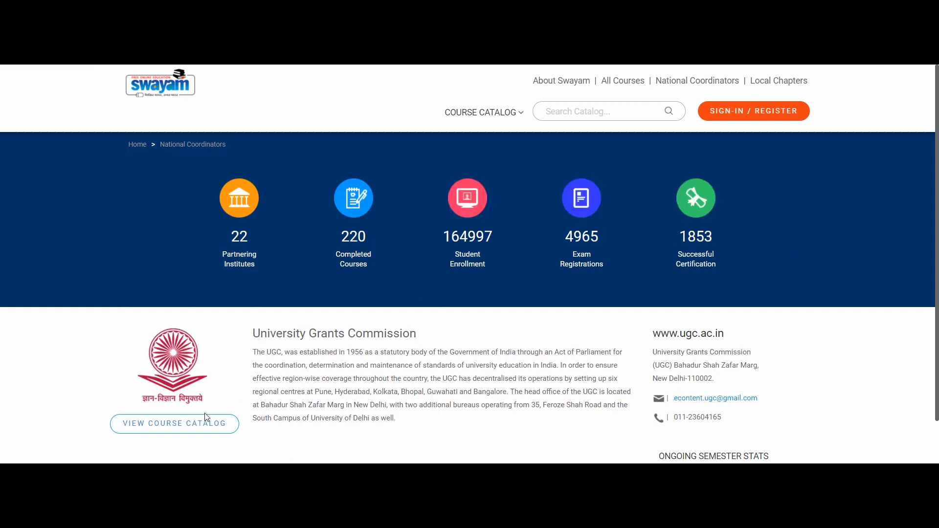
scroll(636, 274, down, 15)
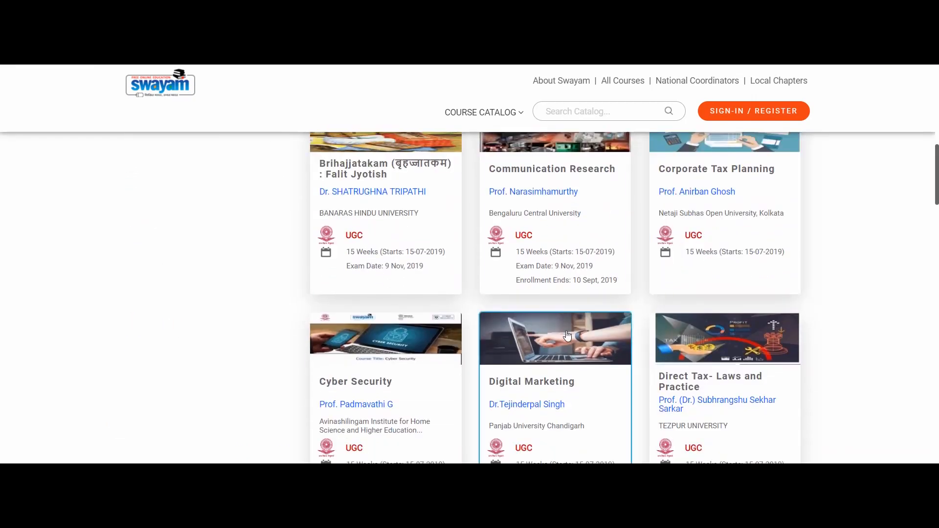
click(567, 336)
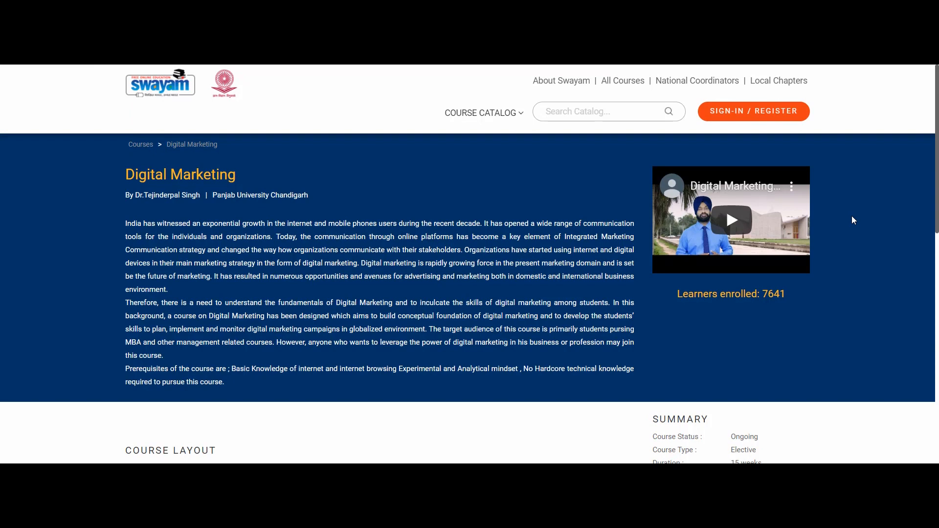
Step: Review the Digital Marketing course description and weekly layout, and briefly play its introduction video
scroll(853, 220, down, 1)
middle_click(857, 224)
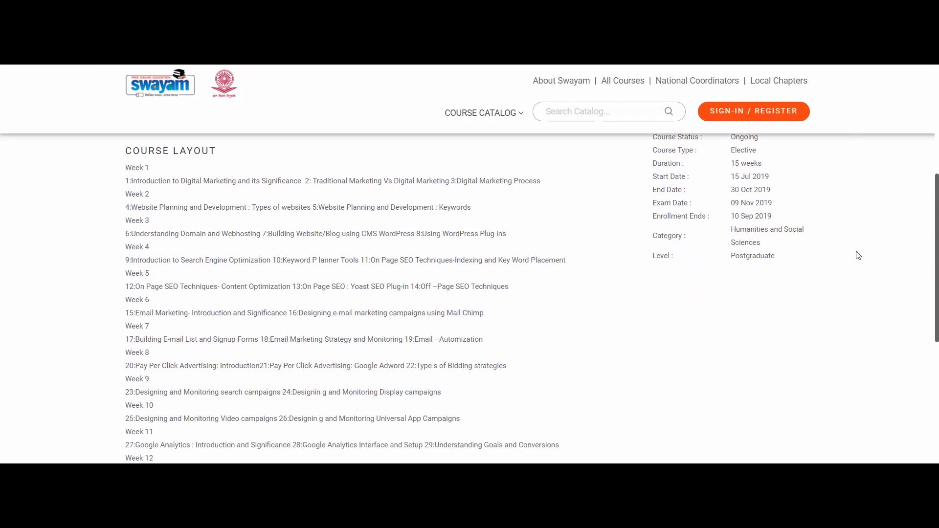
scroll(859, 276, up, 1)
scroll(860, 276, up, 4)
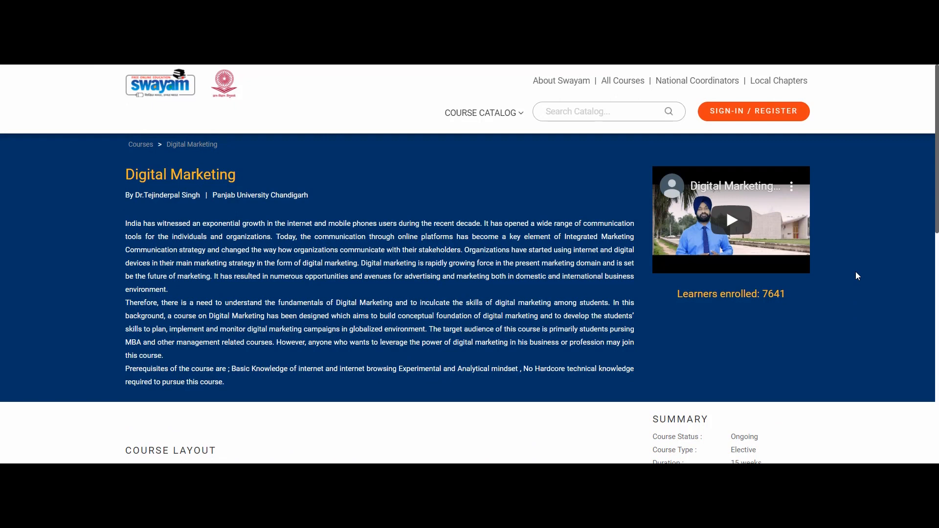
click(732, 230)
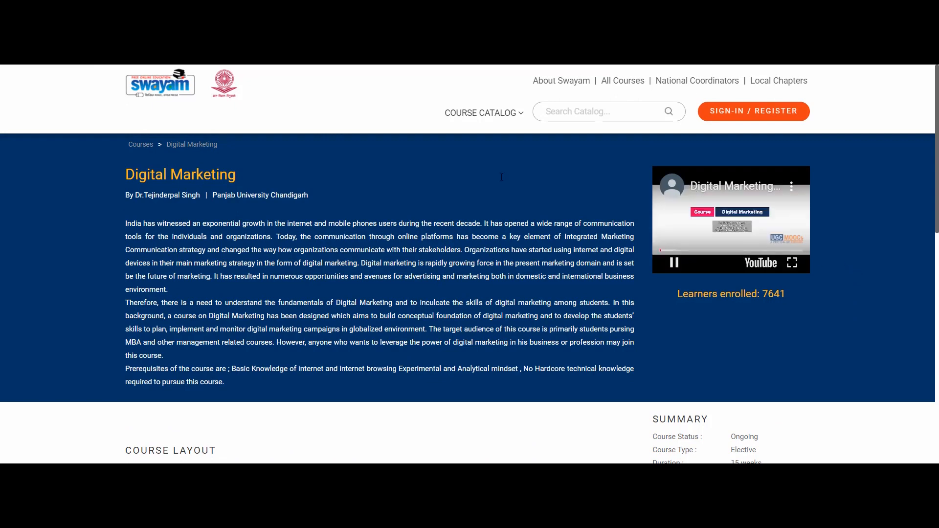
click(727, 251)
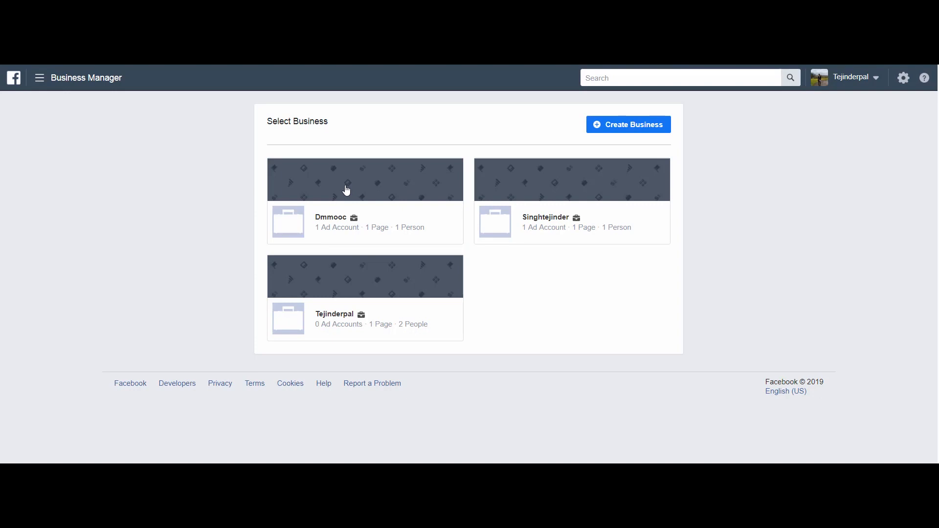
Step: Switch to Facebook Business Manager, select the Dmmooc business and open its Ads Manager
click(347, 190)
click(41, 80)
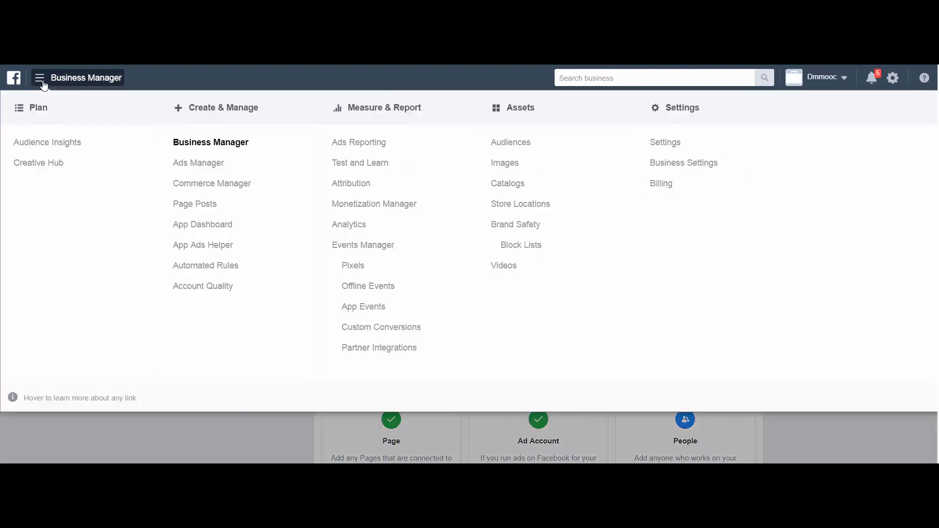
click(208, 167)
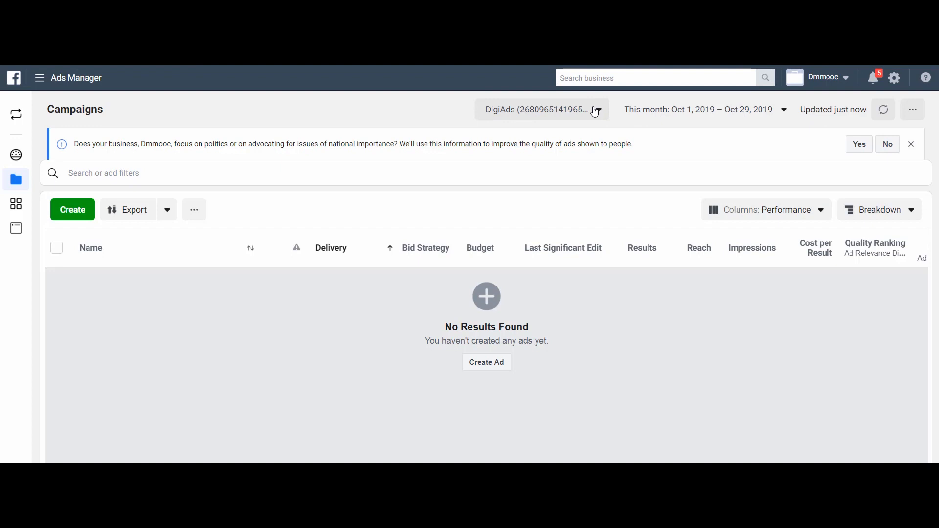
Step: Open the setup instructions for DigiAds's Pixel and choose to add the pixel code to the website manually
click(44, 83)
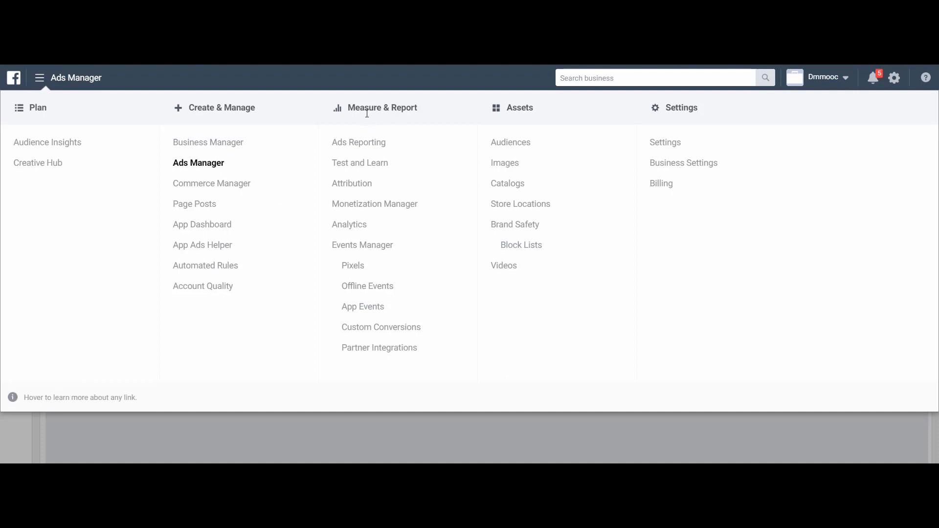
click(354, 266)
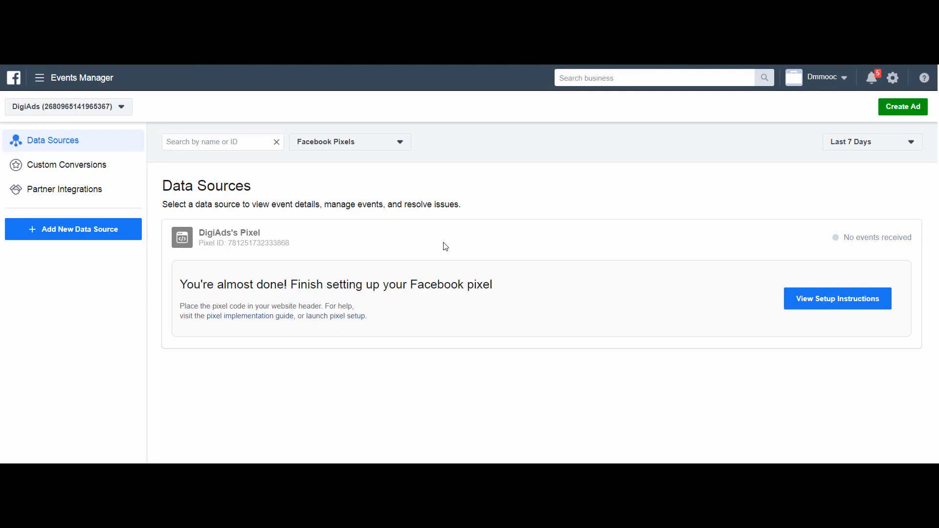
click(826, 305)
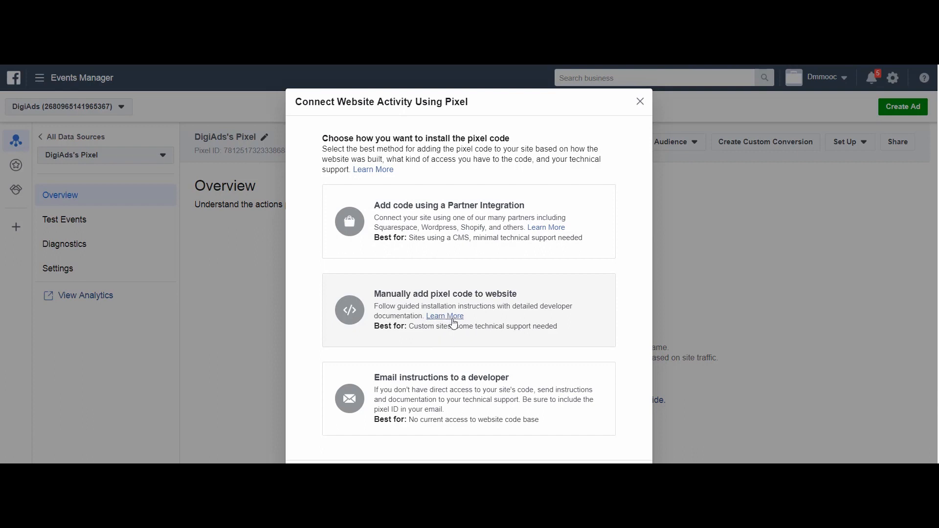
click(402, 307)
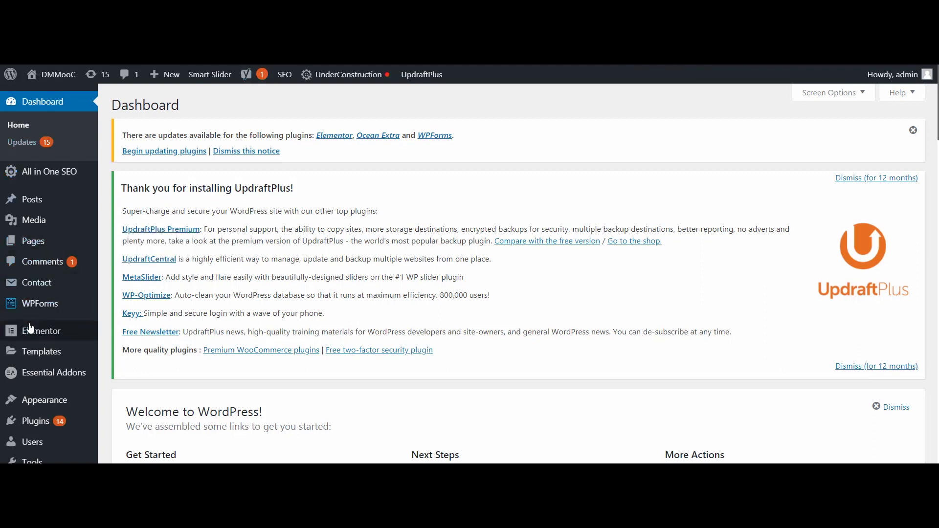
Step: Switch to the WordPress dashboard and search for new plugins with the keyword "tracking code manager"
scroll(30, 328, down, 3)
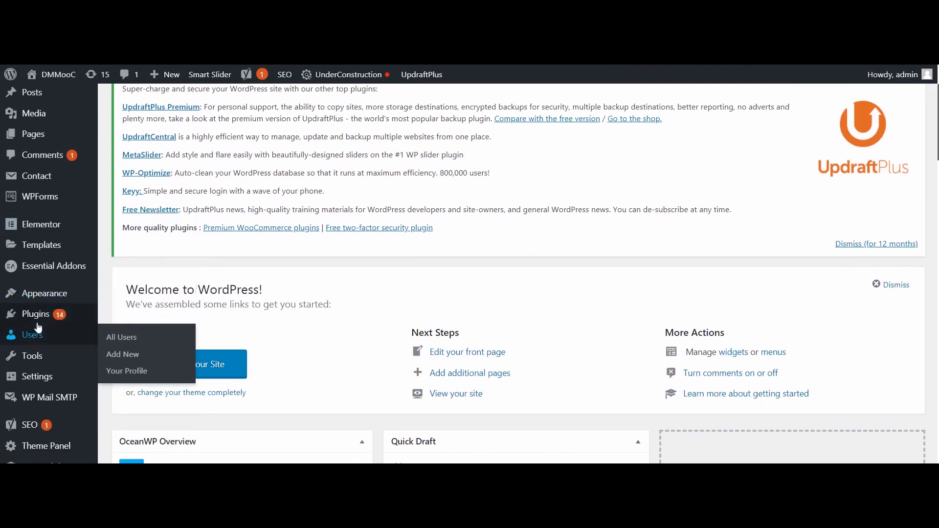
mouse_move(39, 326)
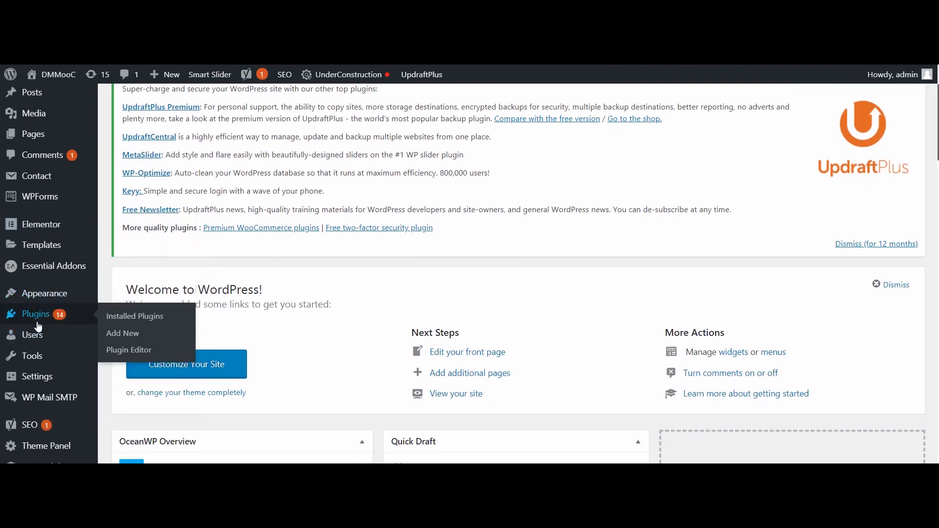
click(123, 333)
text(tracking code manger)
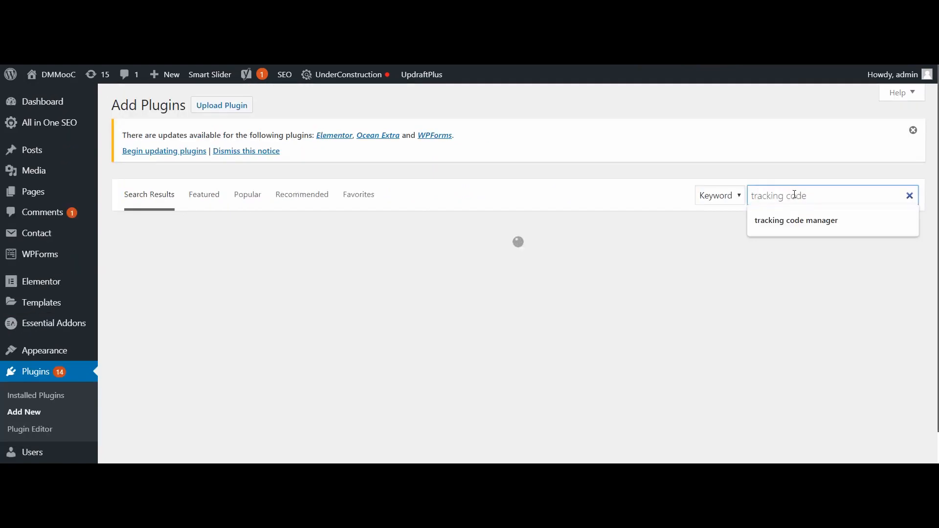
click(828, 198)
text(anager)
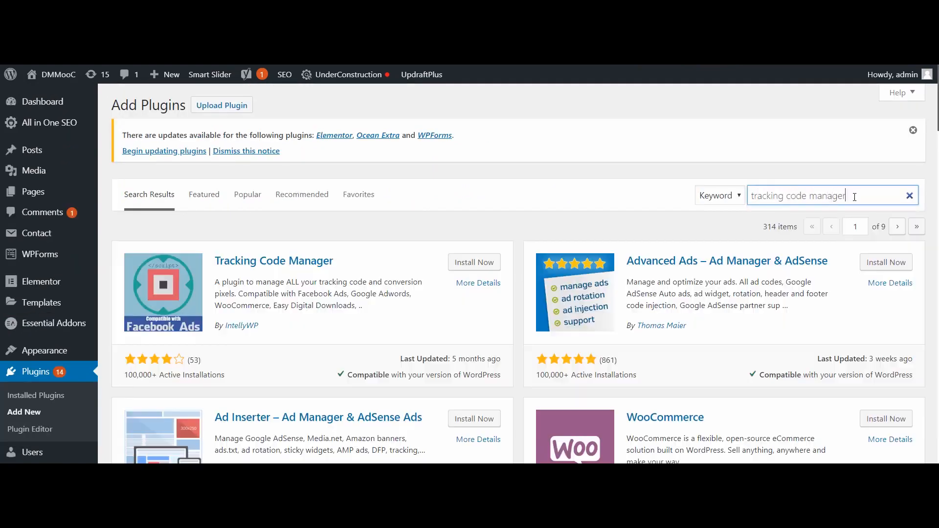
Step: Install and activate the Tracking Code Manager plugin, and open its form for a new tracking code
click(465, 265)
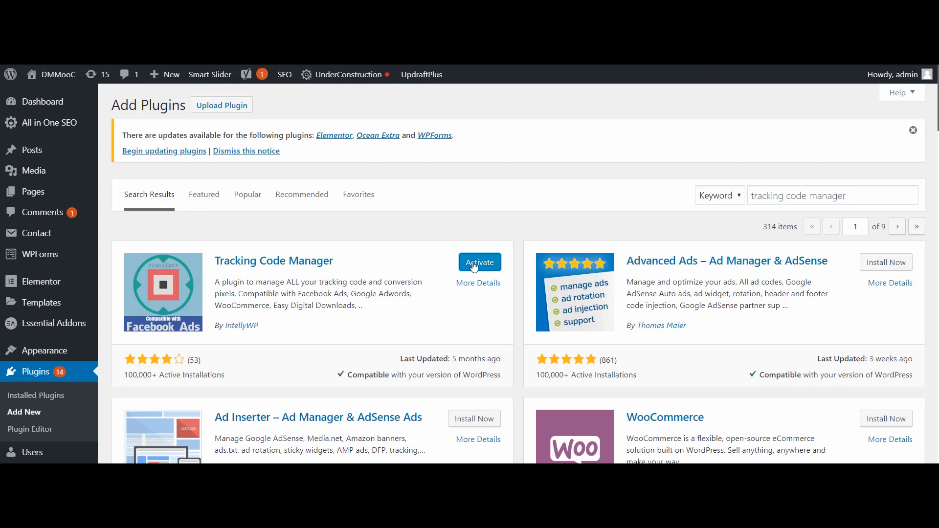
click(474, 265)
click(327, 210)
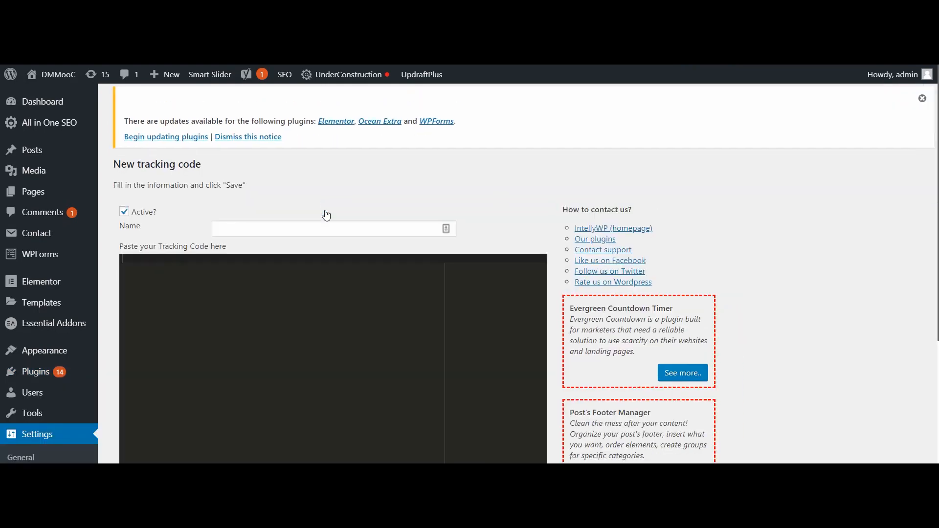
Step: Name the new tracking code DigiAd-pixel
scroll(326, 215, down, 4)
scroll(325, 214, up, 4)
click(233, 228)
text(Digita)
key(BackSpace)
key(BackSpace)
text(Ad-pixel)
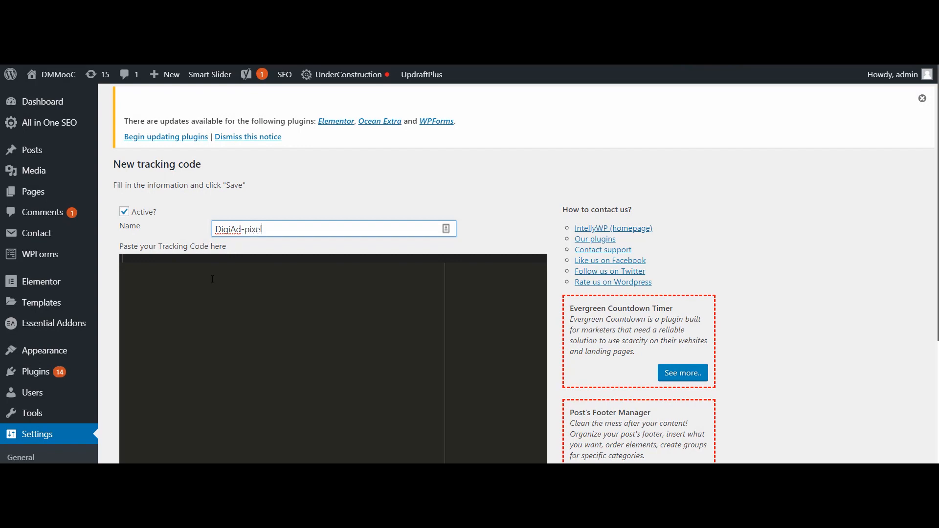
Step: Switch to Facebook Events Manager and copy the pixel base code to the clipboard
key(ctrl+Tab)
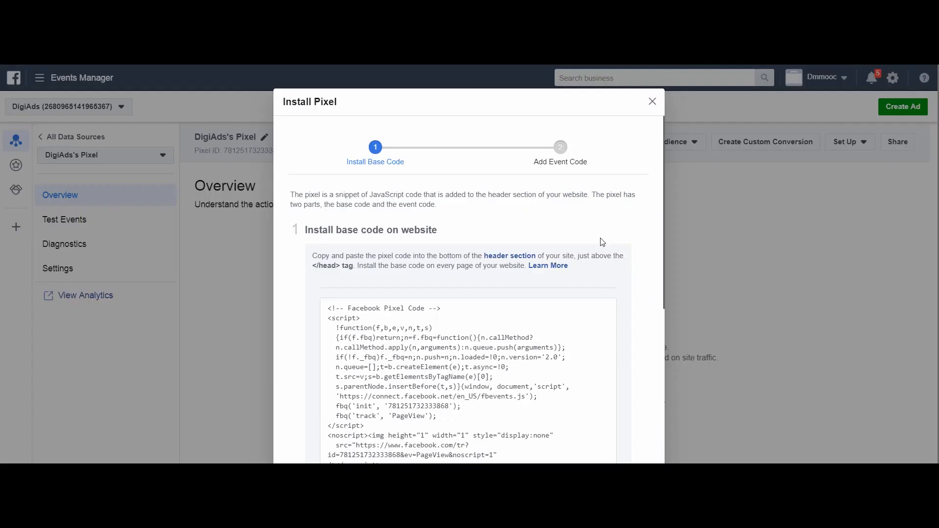
mouse_move(447, 311)
scroll(446, 310, down, 3)
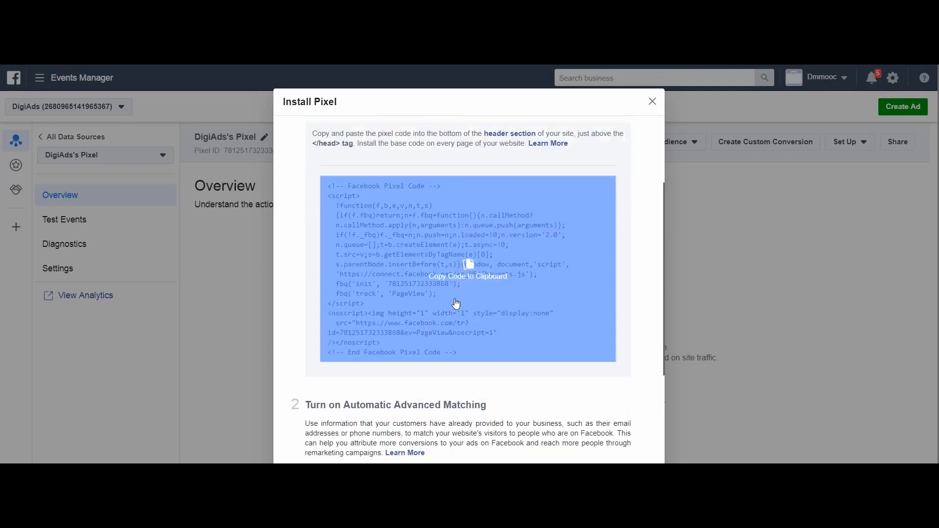
click(455, 280)
Step: Turn on Automatic Advanced Matching for the pixel
scroll(455, 281, down, 3)
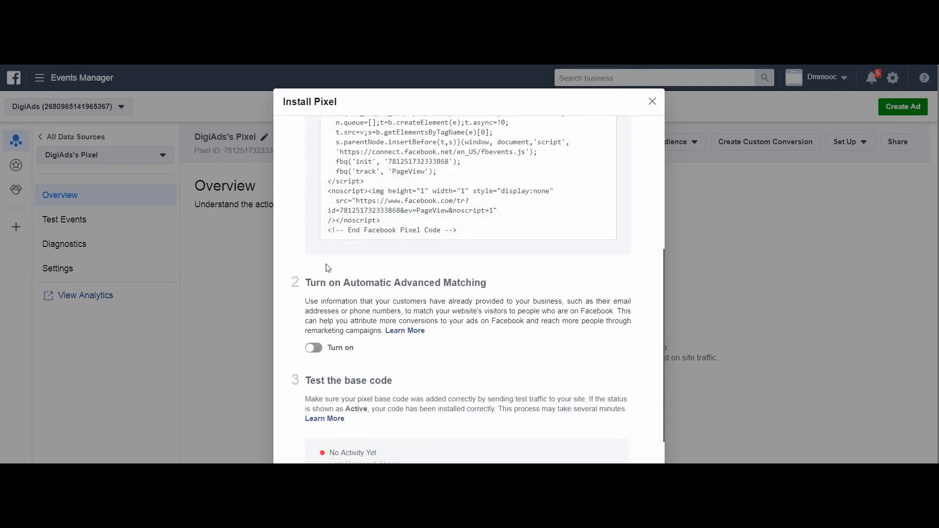
click(318, 348)
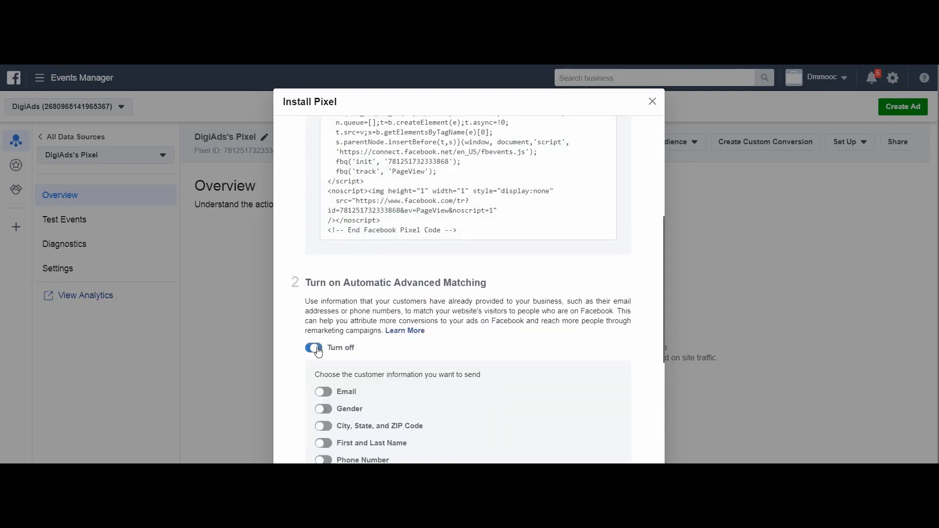
scroll(480, 333, down, 3)
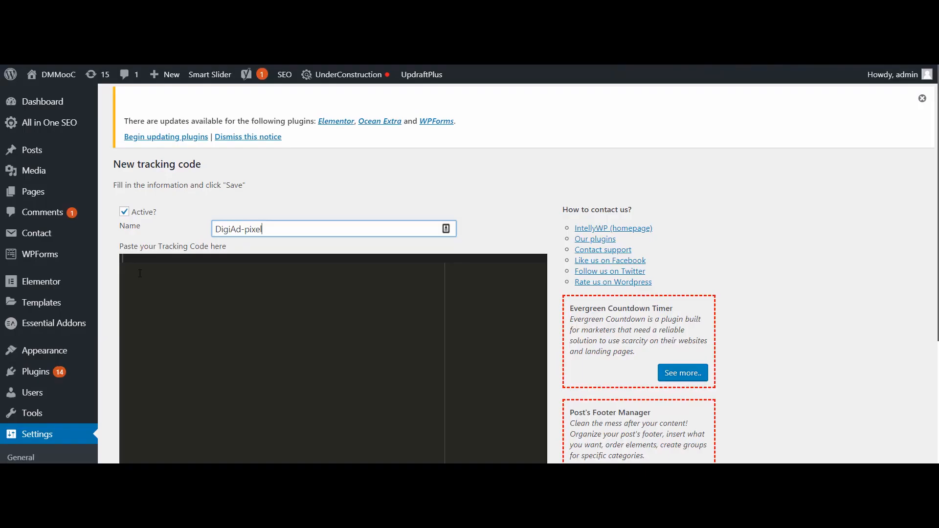
Step: Switch back to WordPress and paste the copied Facebook pixel code into the new tracking code
click(140, 273)
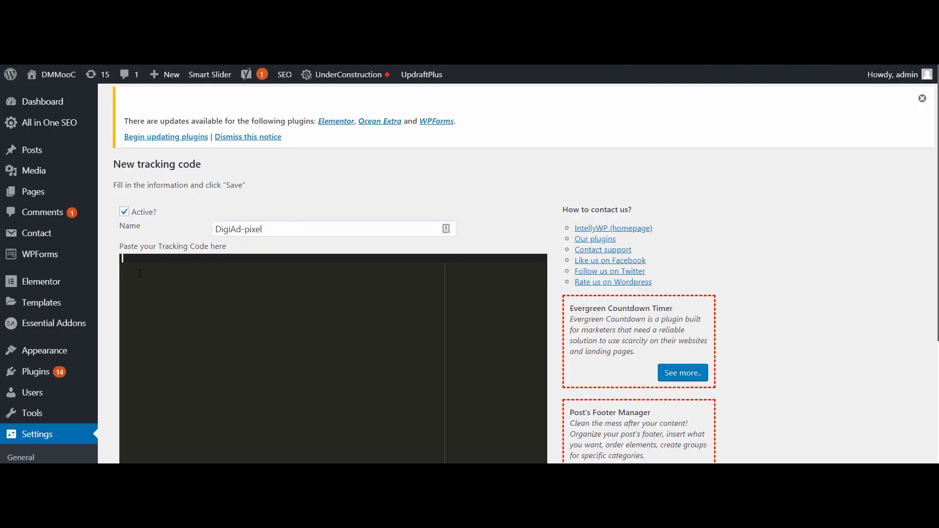
key(ctrl+v)
scroll(305, 292, down, 3)
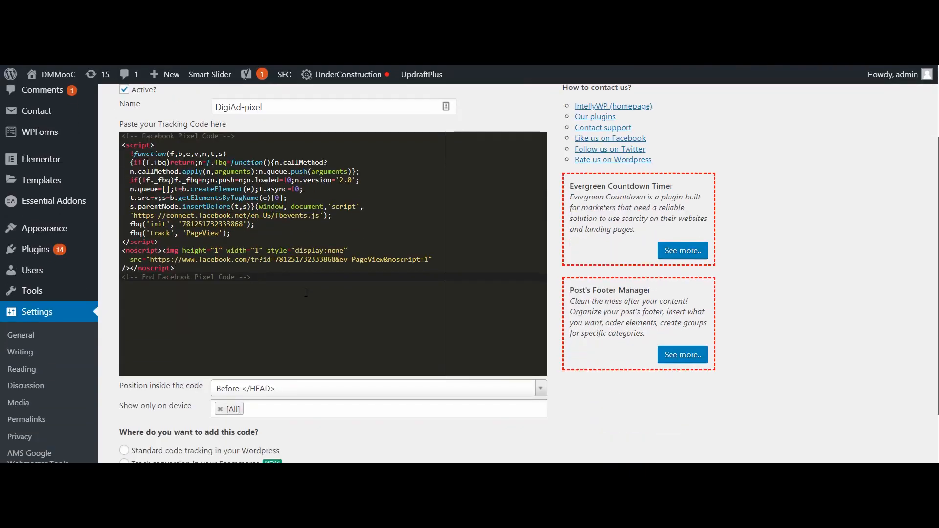
Step: Set the code to standard code tracking in WordPress, inserted in the whole website including pages, posts and archives
scroll(306, 293, down, 2)
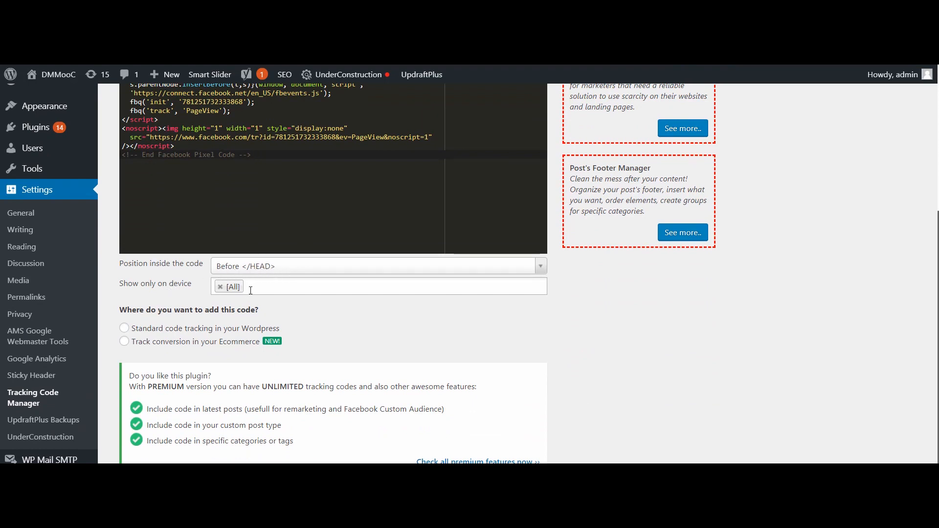
scroll(253, 289, down, 1)
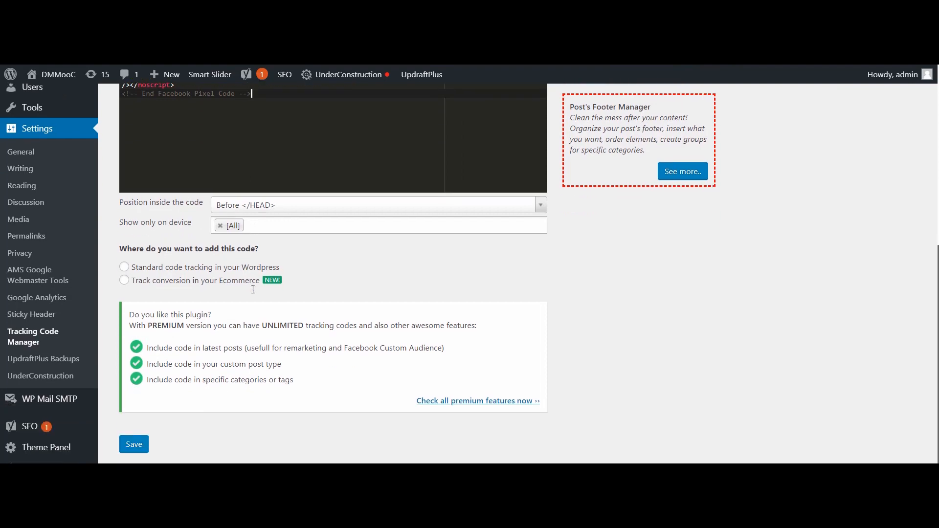
click(125, 267)
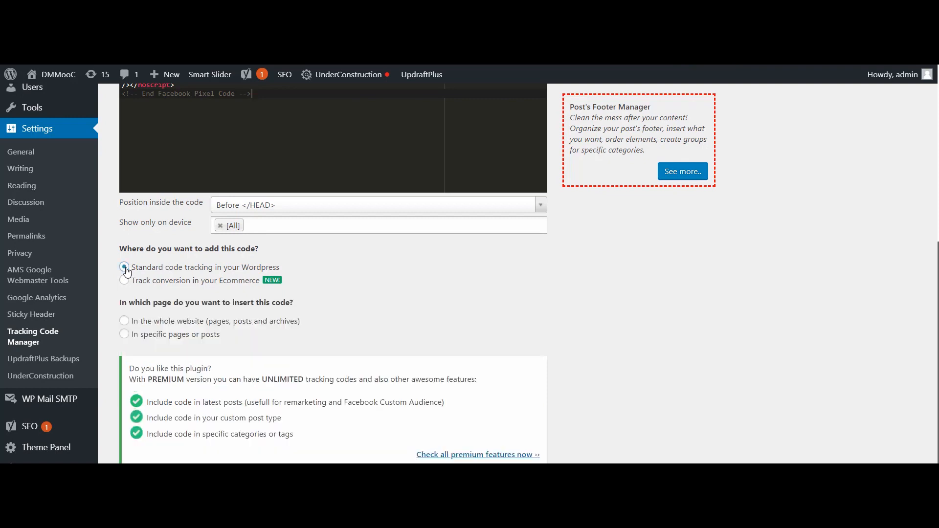
scroll(406, 324, down, 1)
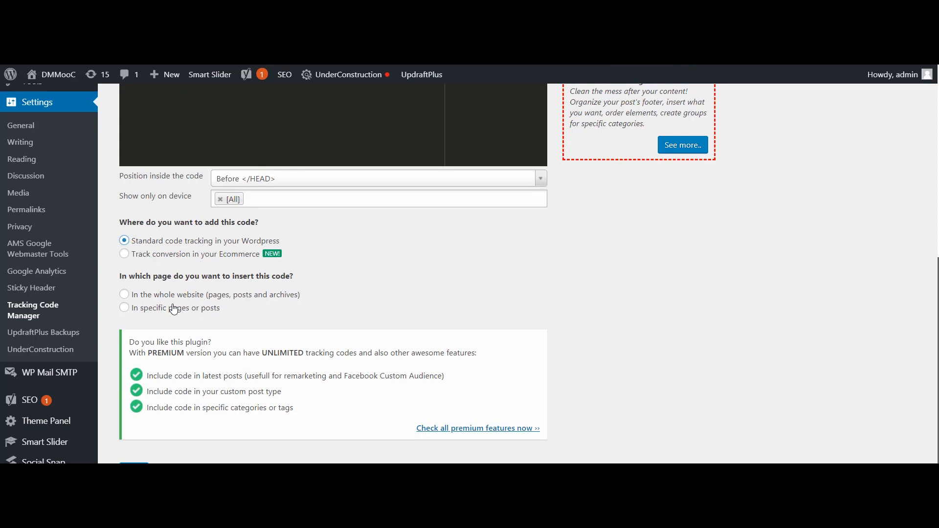
click(150, 300)
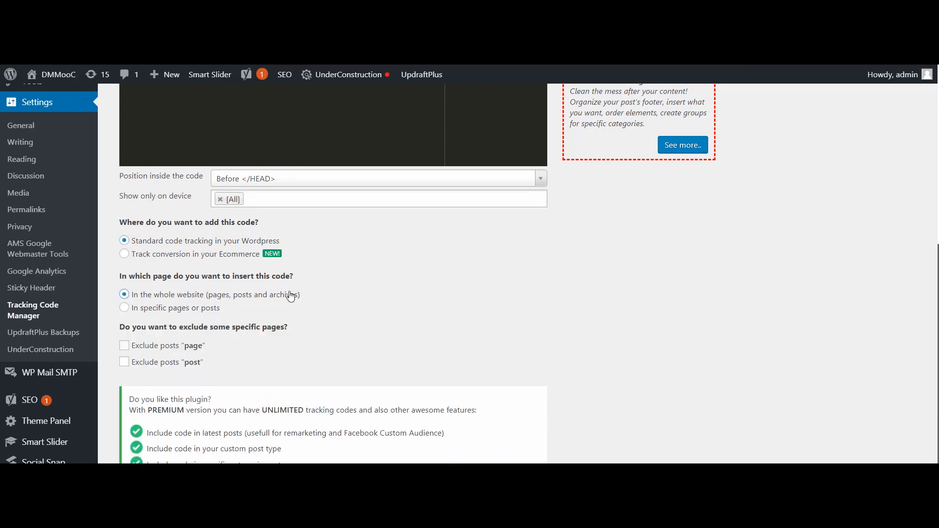
scroll(291, 297, down, 1)
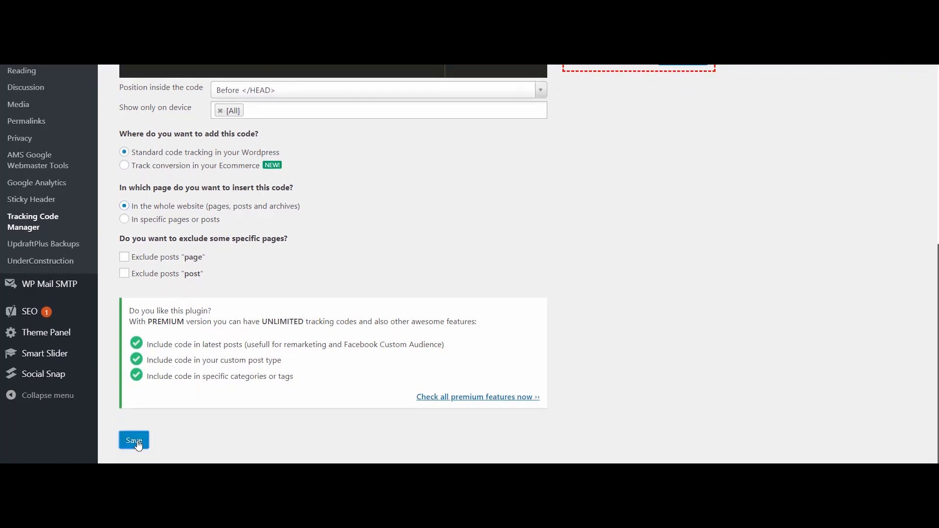
Step: Save the DigiAd-pixel tracking code with its current placement settings in Tracking Code Manager
click(134, 441)
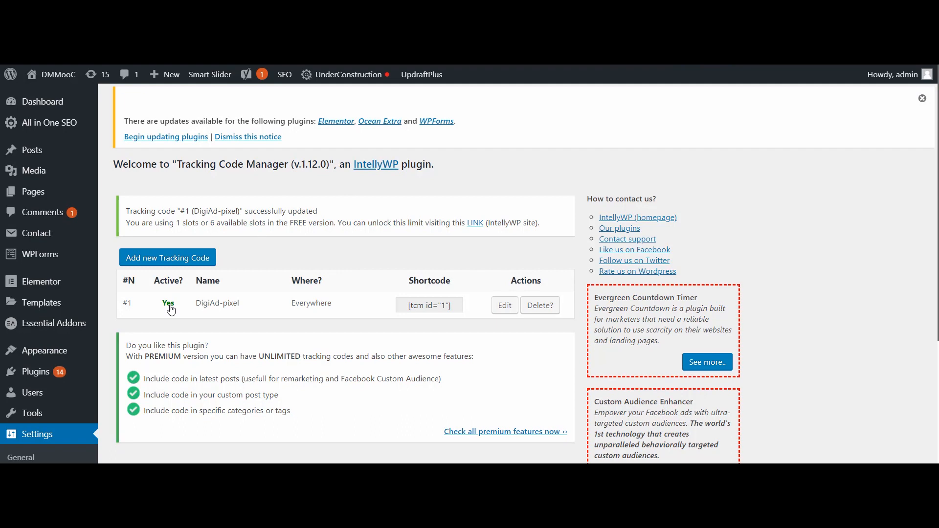
Step: Open the DMMooC website in a new browser tab and check the installed pixel with the pixel helper extension
mouse_move(56, 76)
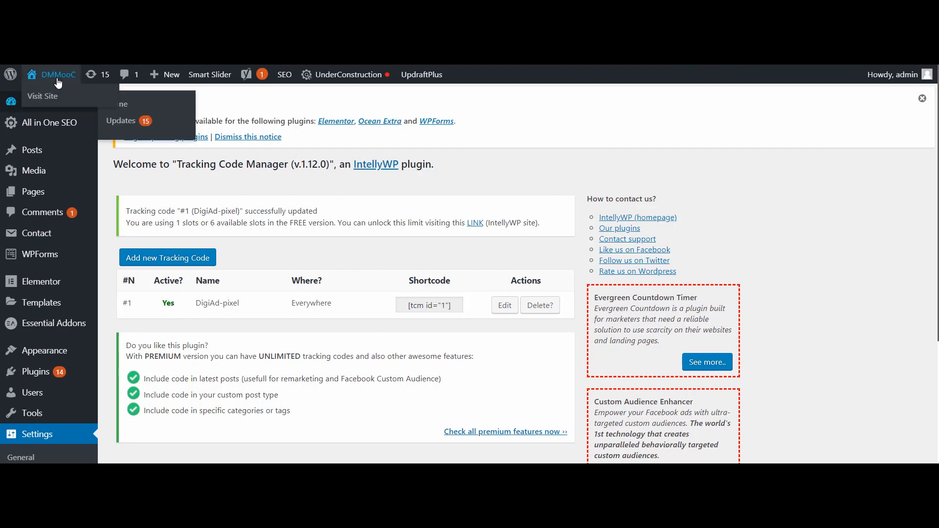
right_click(54, 100)
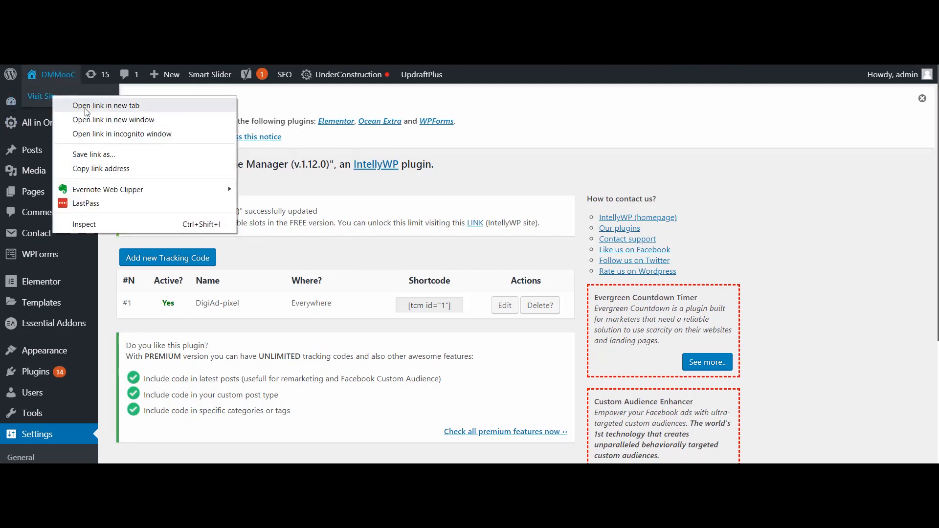
click(87, 103)
click(514, 57)
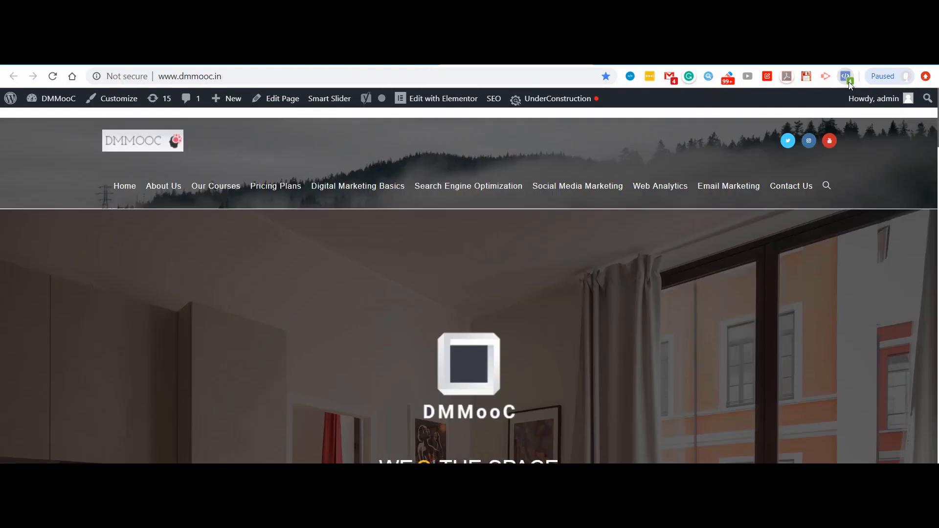
click(850, 83)
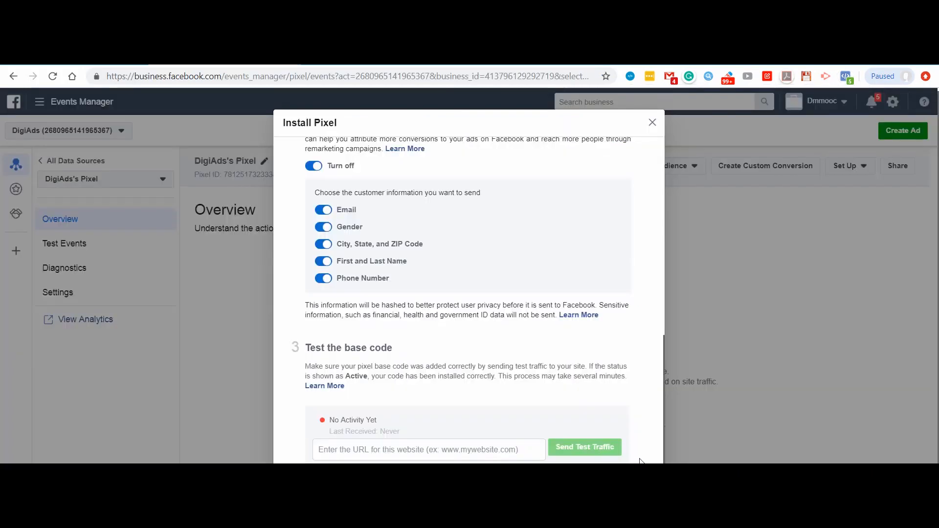
Step: Switch back to Facebook Events Manager and continue from the pixel's base code installation to event setup
click(646, 446)
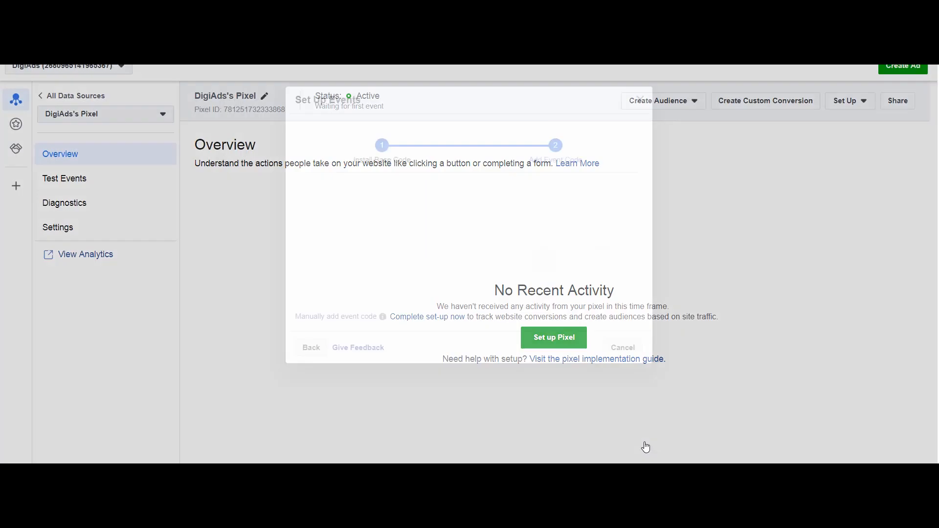